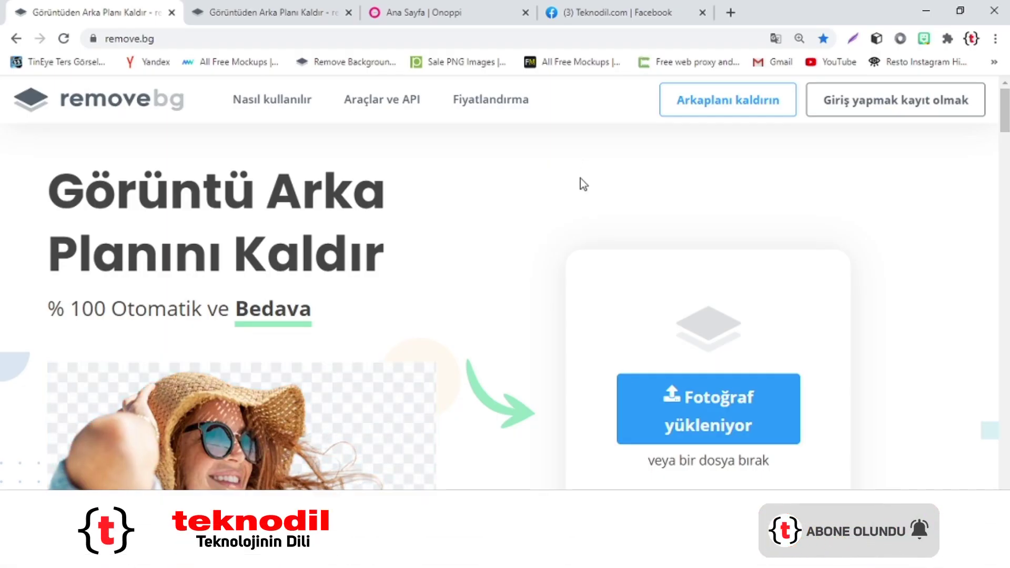
Step: View the original rolls photo for reference, then close it
scroll(582, 181, "down", 1)
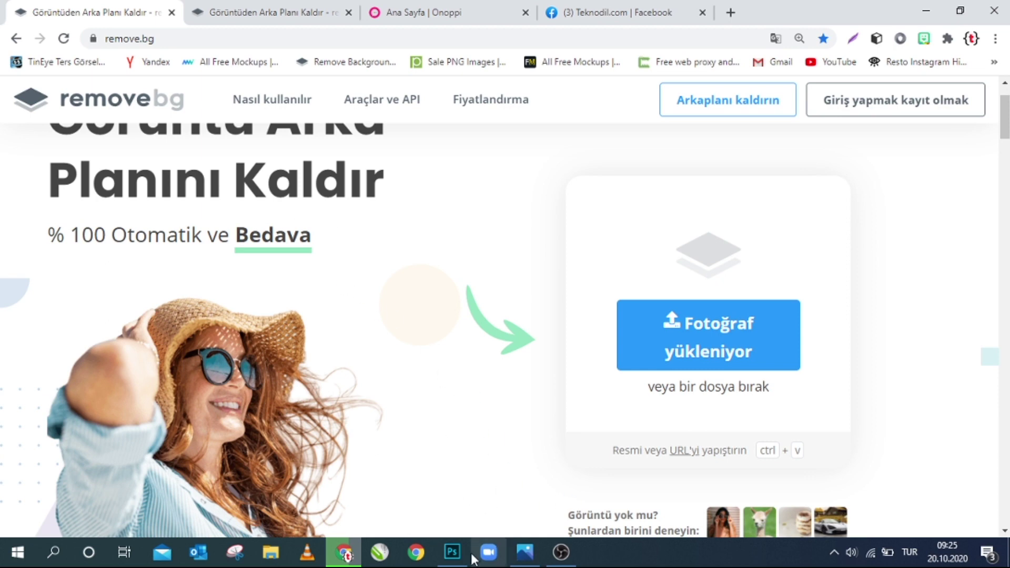
left_click(524, 552)
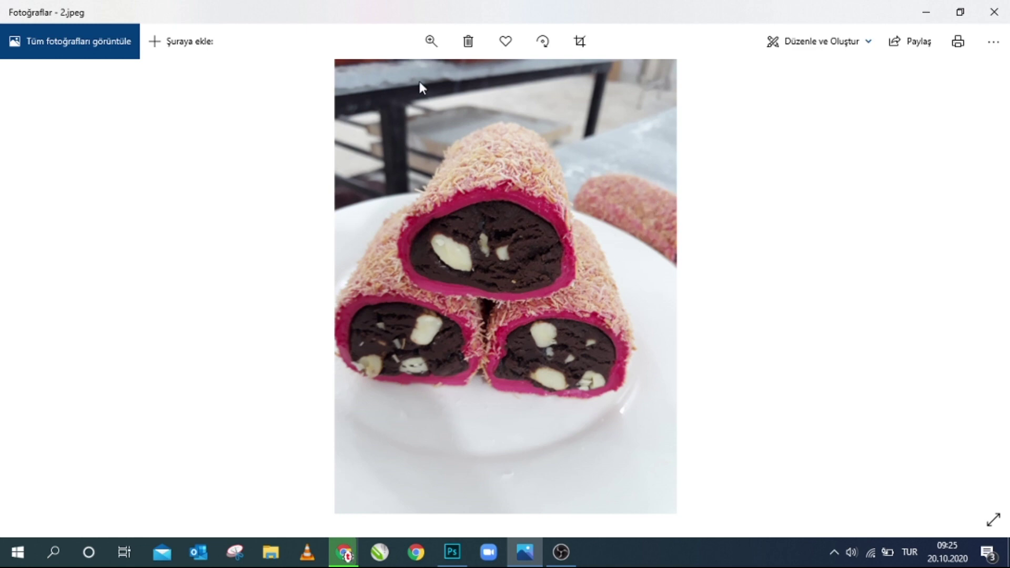
left_click(926, 11)
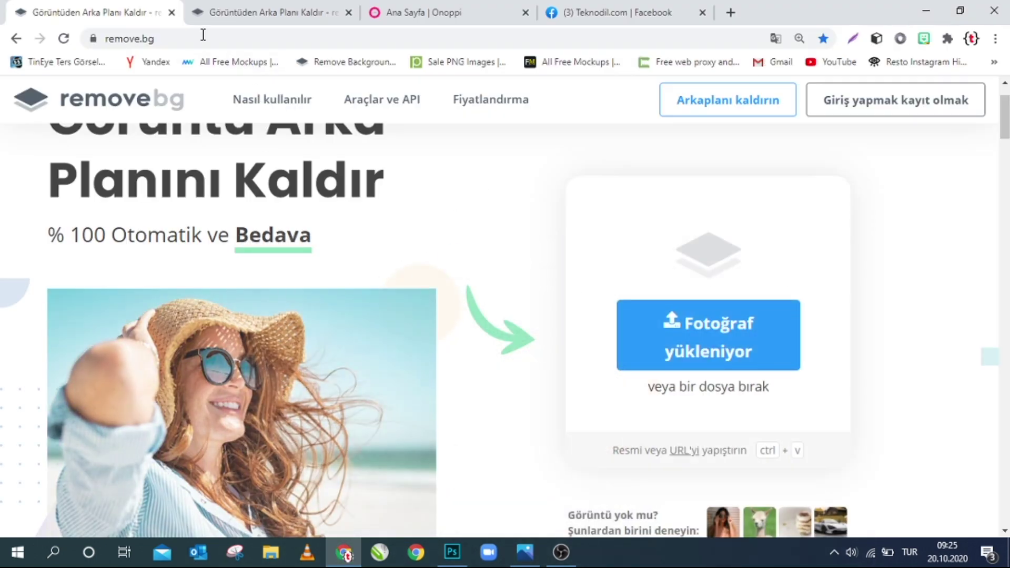
Step: Start the full-resolution 1200 × 1600 download from the cut-out result tab
left_click(238, 11)
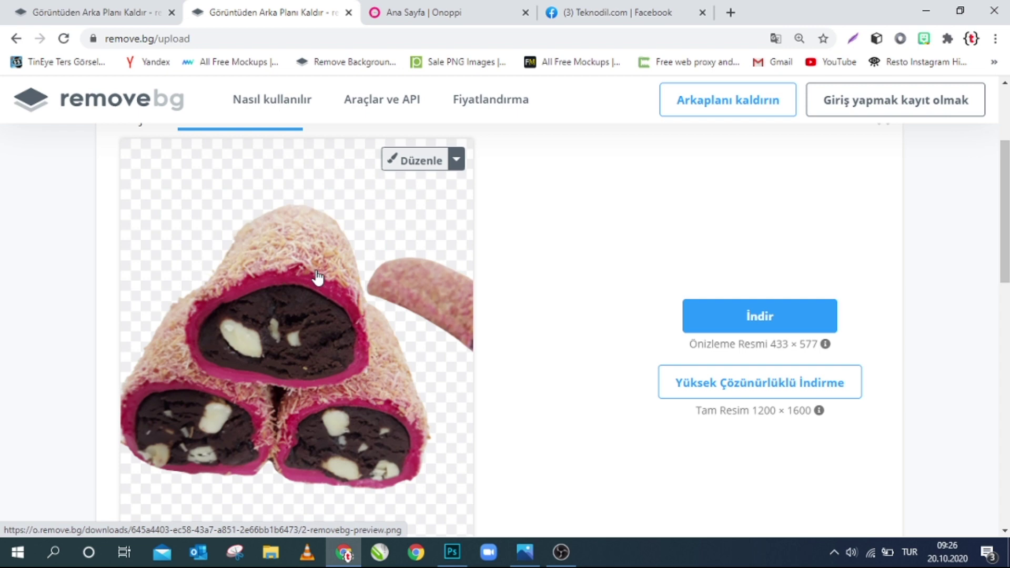
scroll(800, 419, "down", 1)
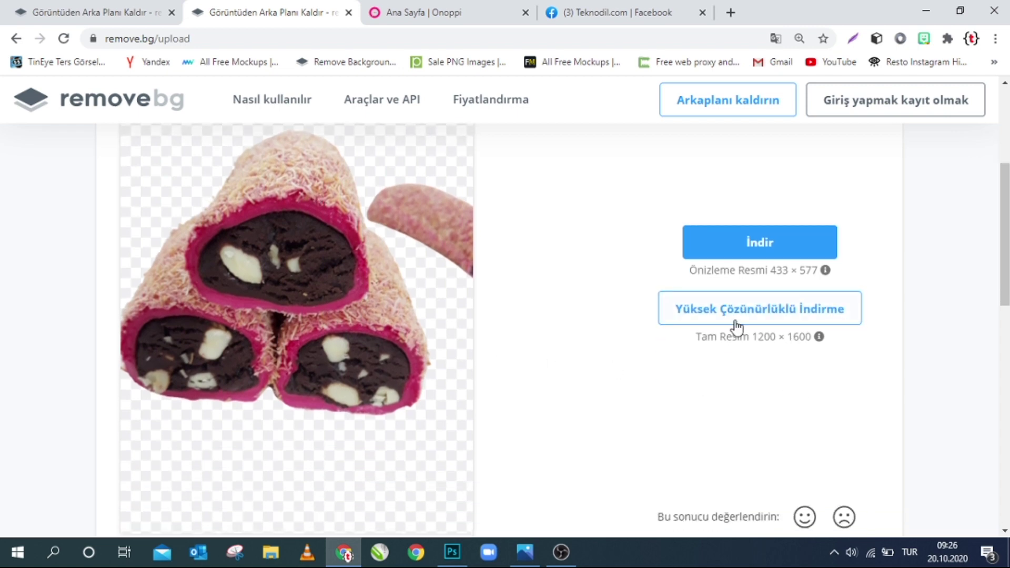
left_click(815, 309)
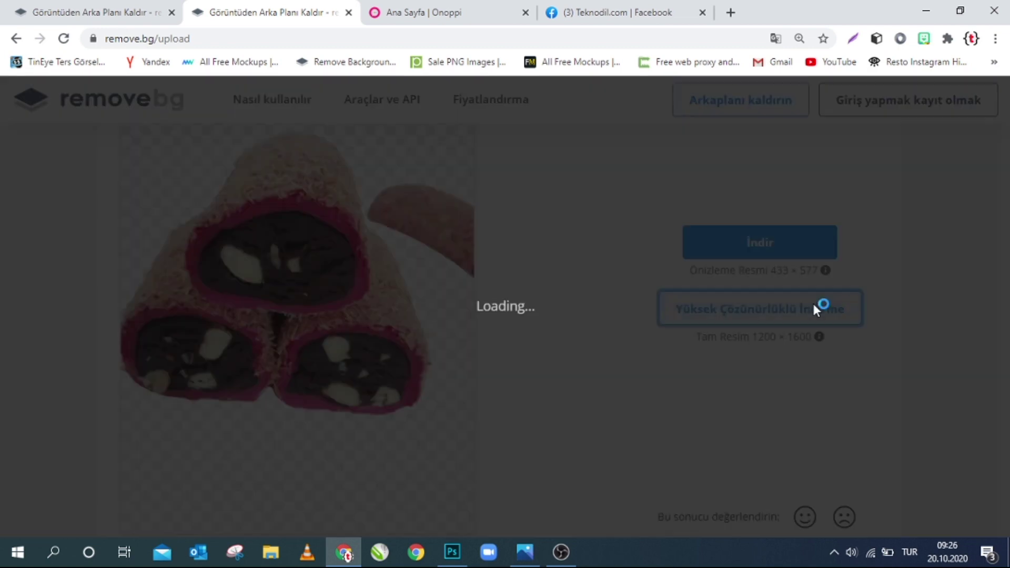
Step: Review the Tam Resmi İndir prompt asking for 1 credit or a free sign-up, then close it
scroll(679, 348, "down", 1)
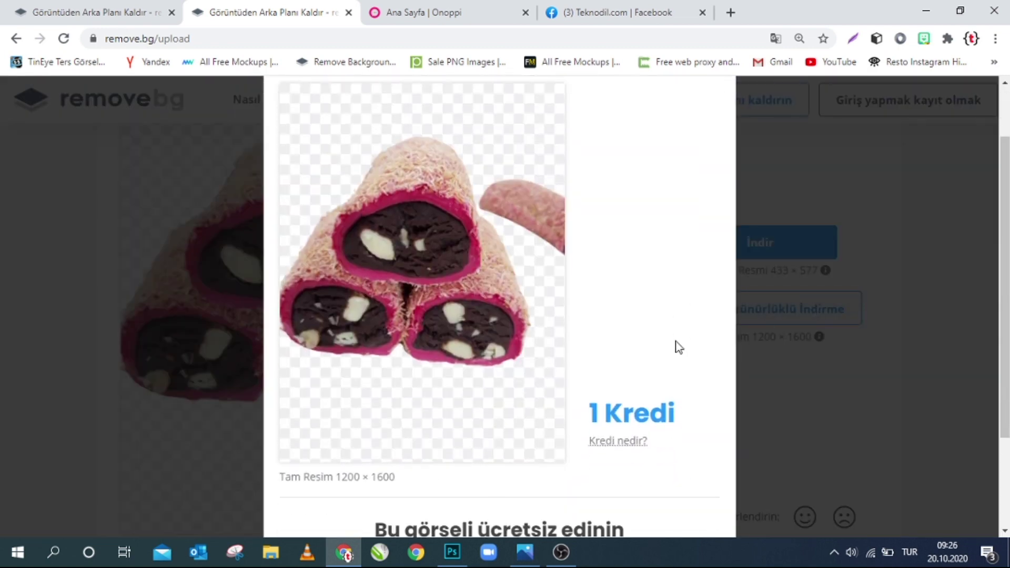
scroll(630, 391, "down", 2)
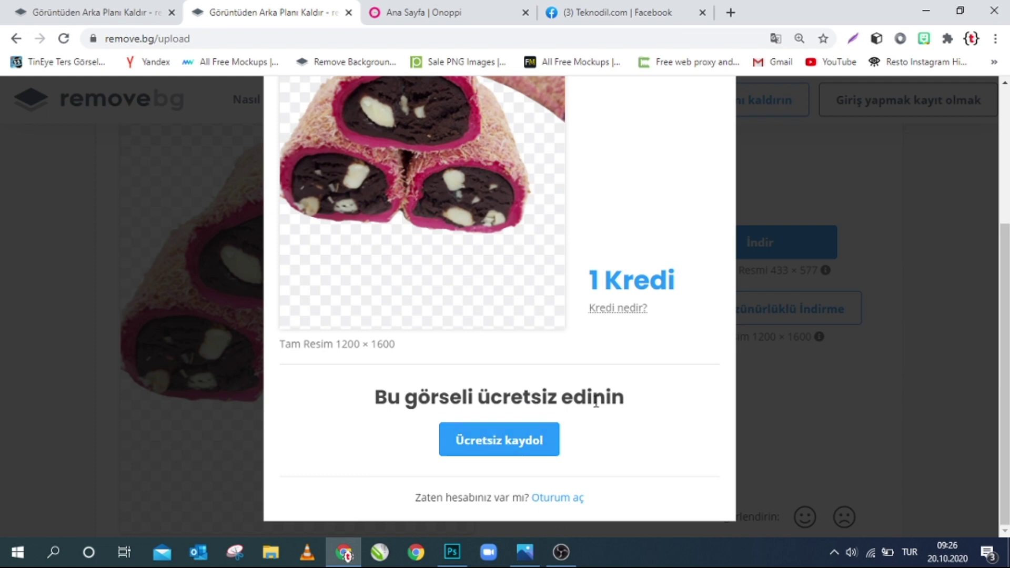
scroll(596, 402, "up", 2)
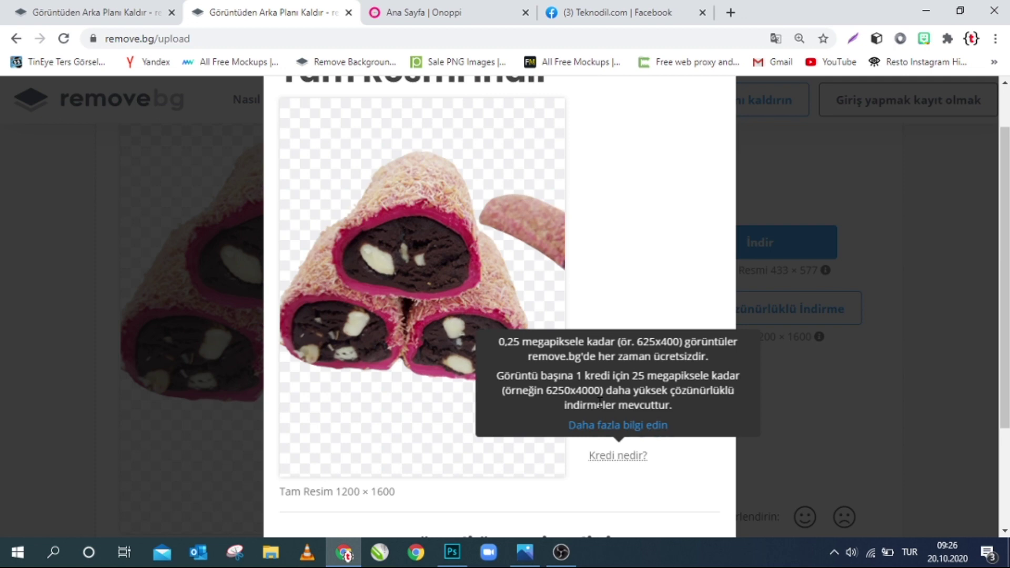
scroll(601, 385, "up", 1)
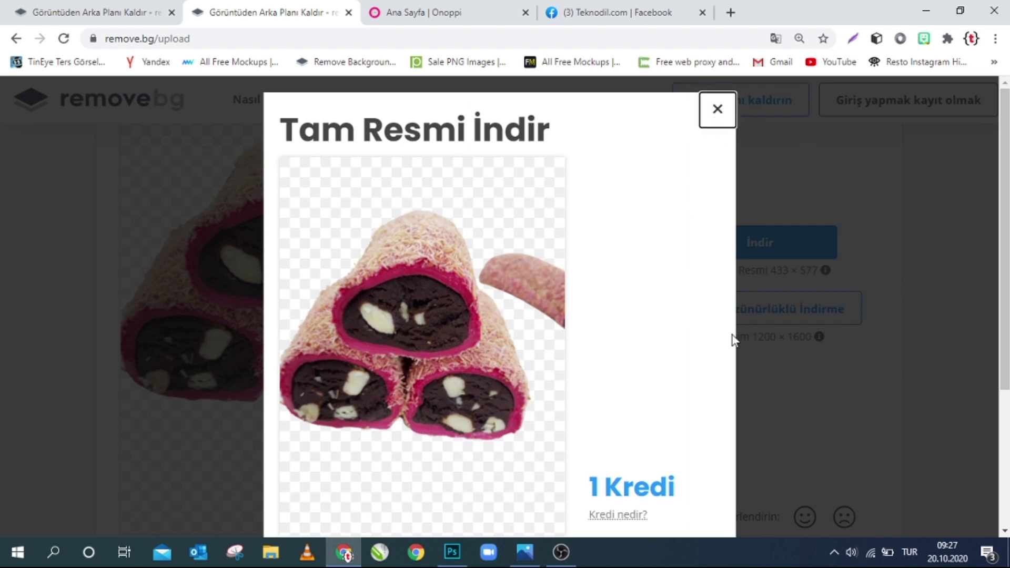
scroll(689, 361, "down", 4)
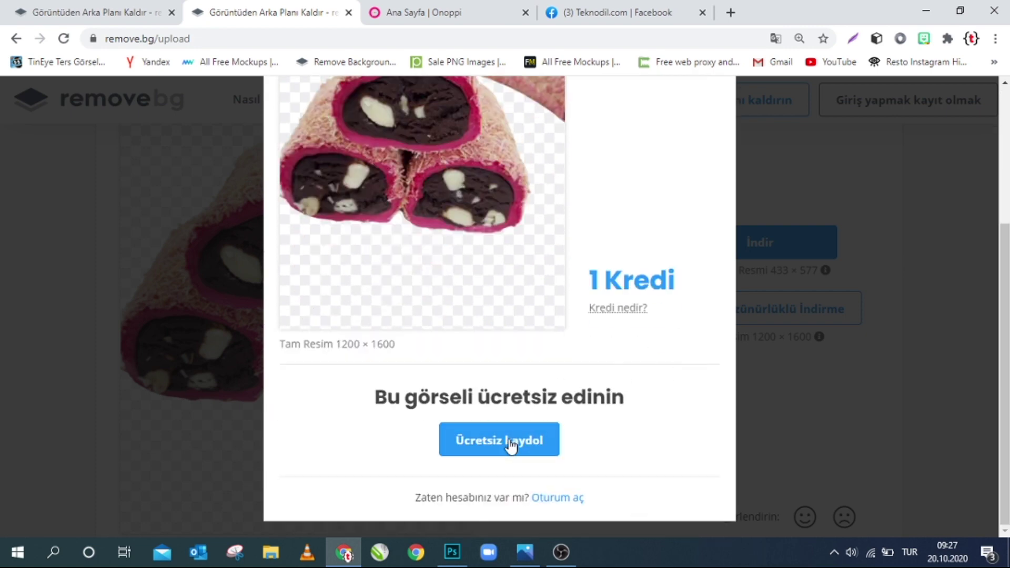
scroll(638, 332, "up", 4)
left_click(718, 109)
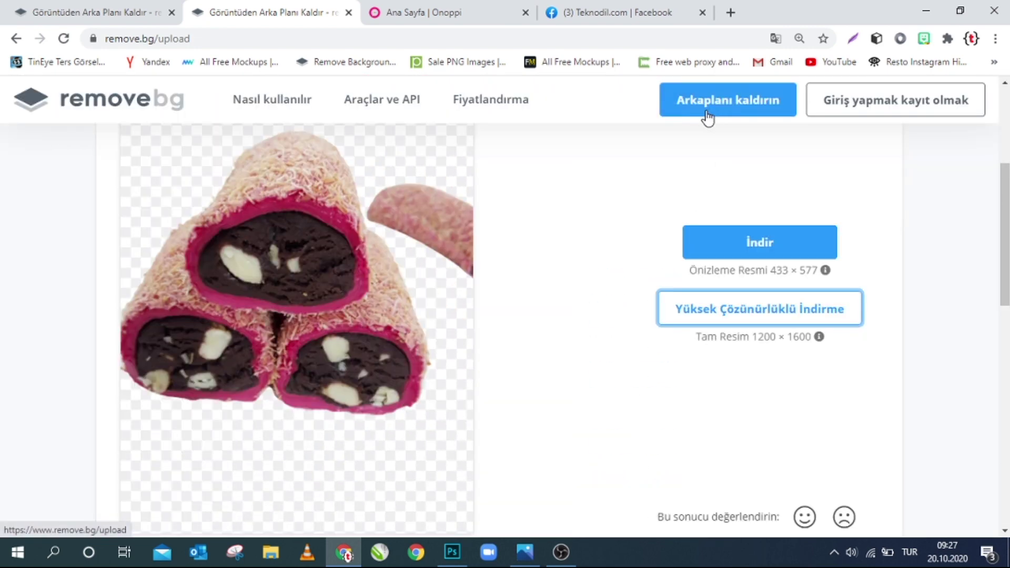
scroll(368, 250, "up", 2)
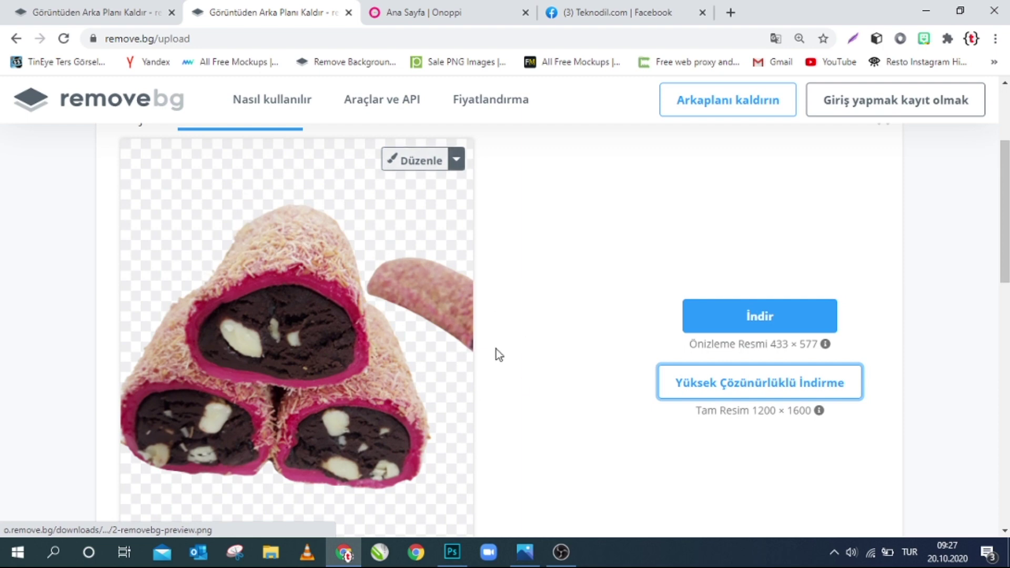
Step: Erase the stray partial roll at the right edge with the editor's Sil / Geri Yükle brush
left_click(417, 161)
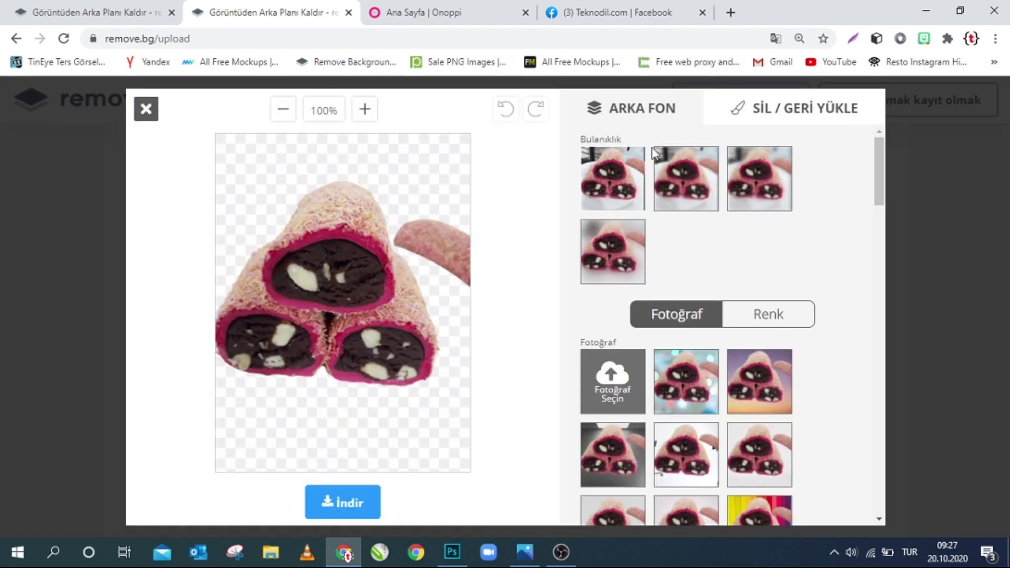
left_click(742, 115)
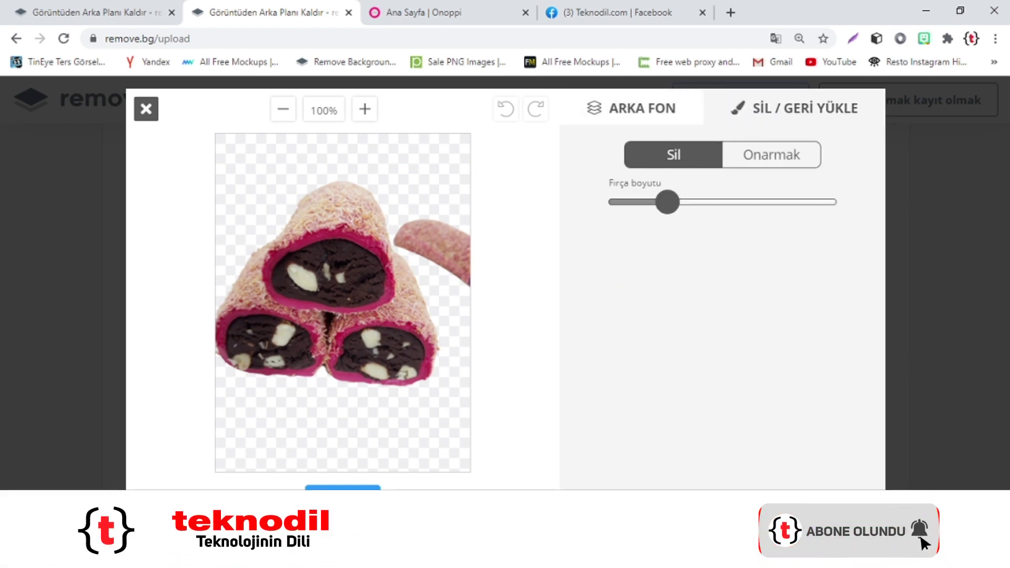
mouse_move(417, 241)
left_mouse_down()
mouse_move(402, 229)
mouse_move(476, 273)
mouse_move(405, 242)
left_mouse_up()
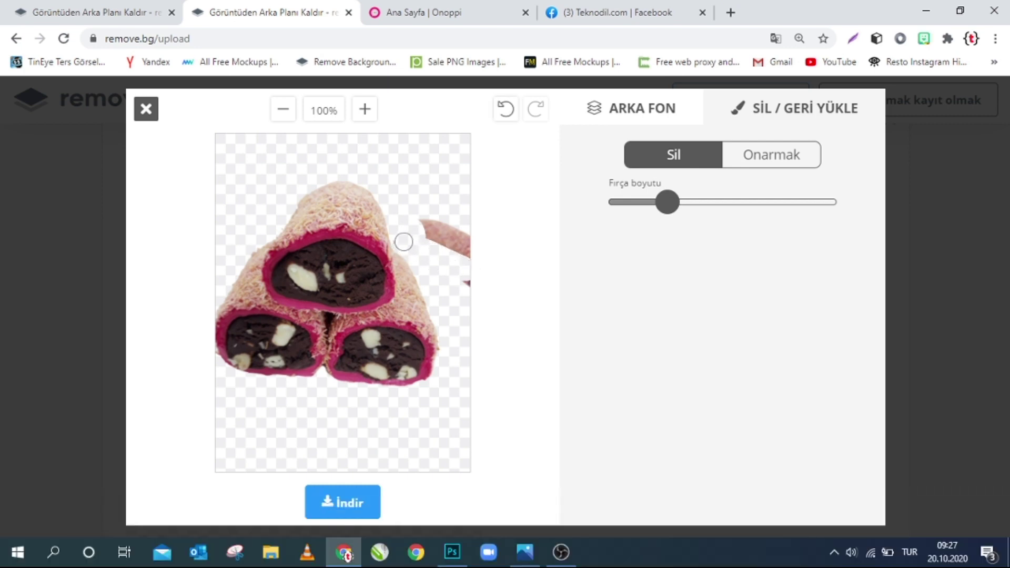
mouse_move(413, 235)
left_mouse_down()
mouse_move(436, 231)
mouse_move(458, 263)
left_mouse_up()
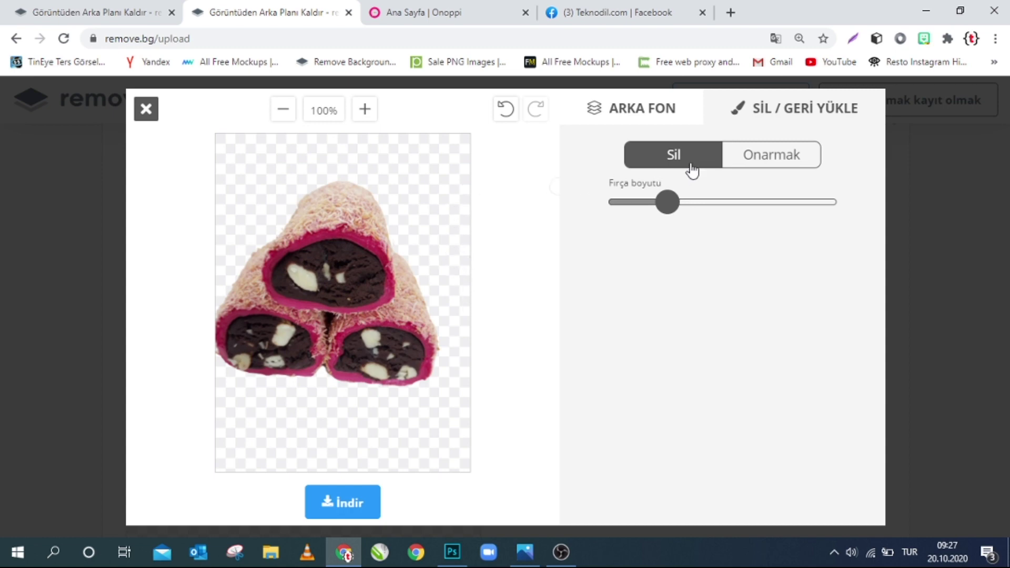
left_click(646, 112)
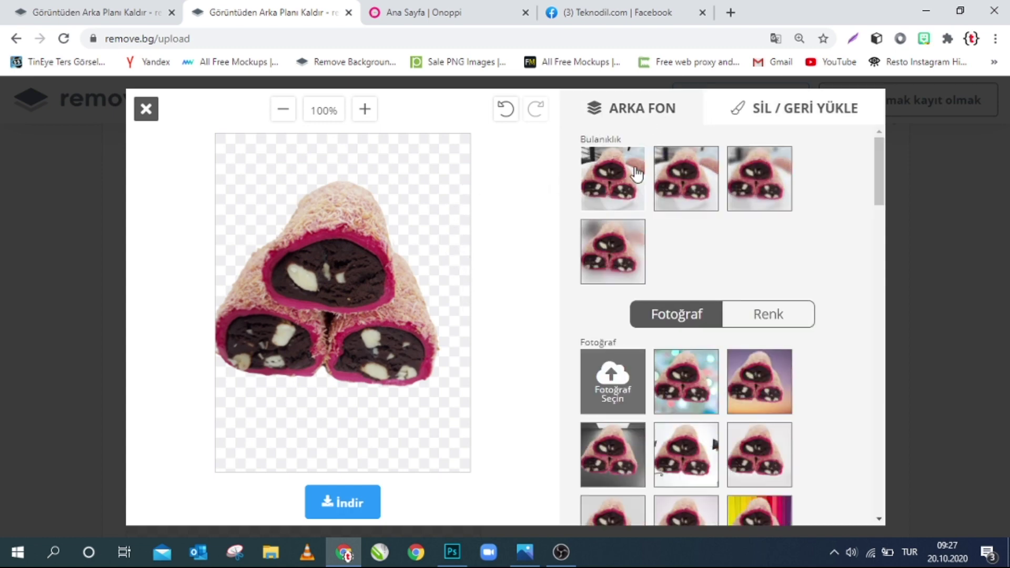
Step: Preview blurred and photo backgrounds: stronger blur, bokeh, purple-orange gradient, fruit and wood
left_click(754, 190)
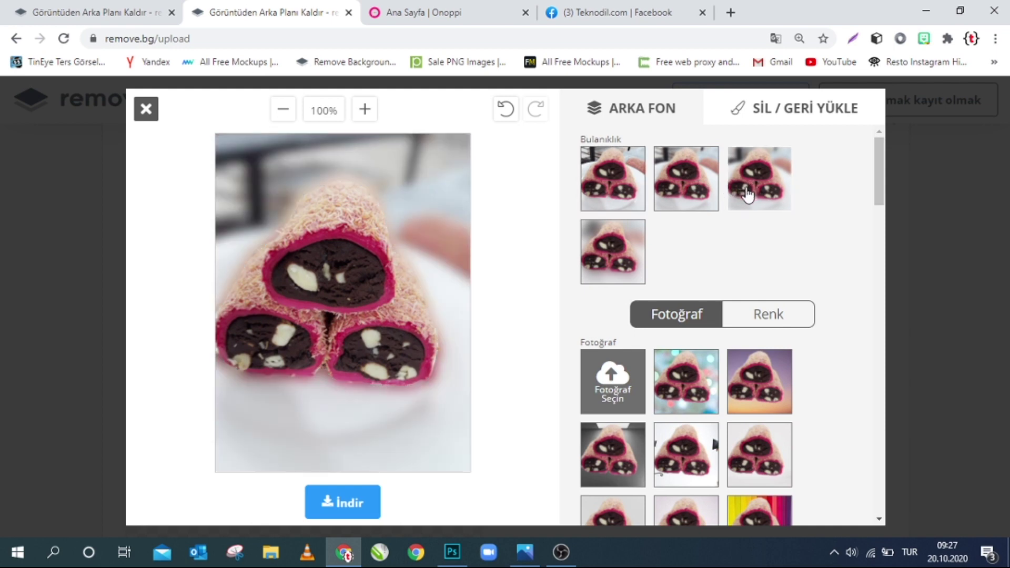
left_click(624, 248)
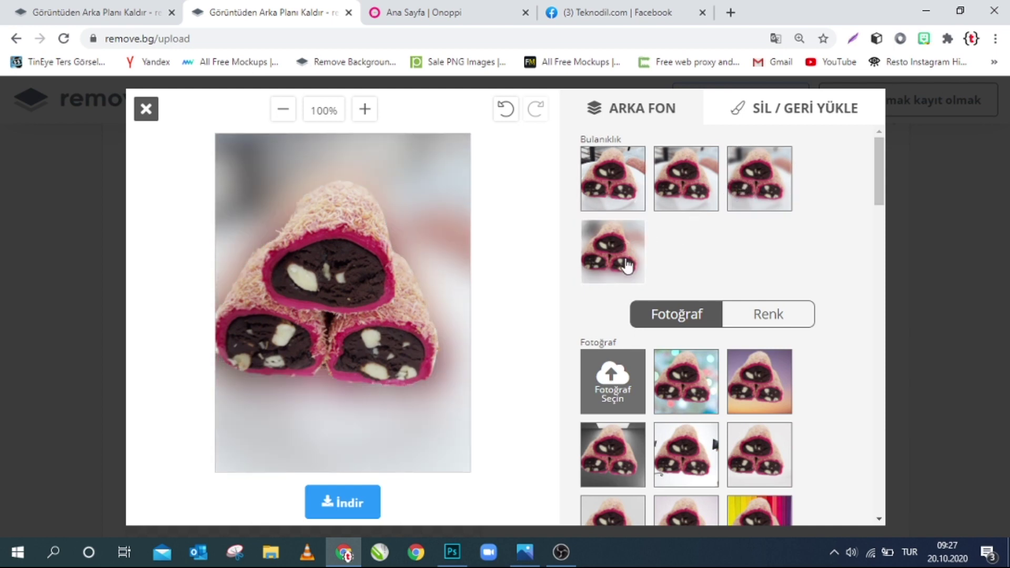
left_click(691, 398)
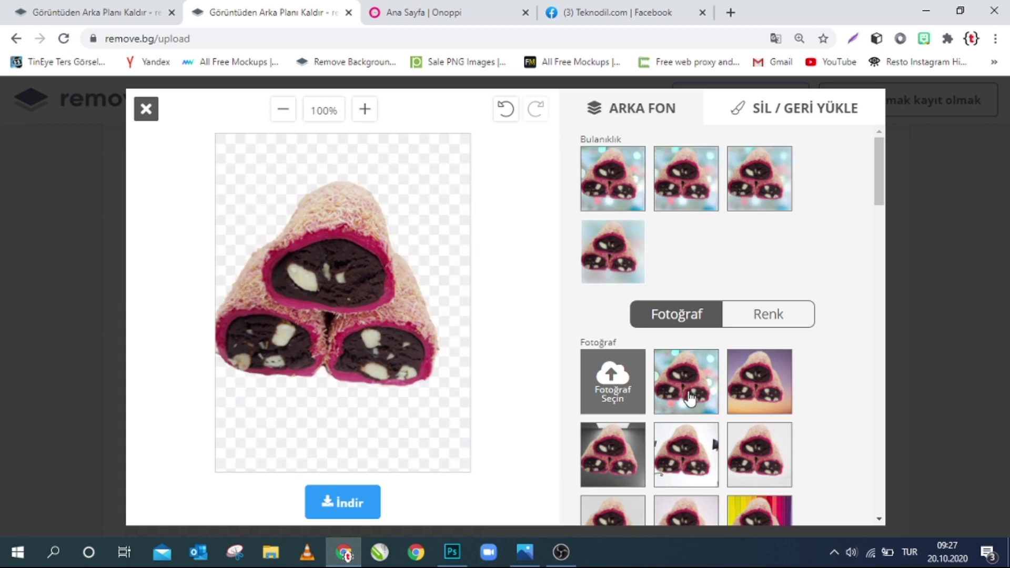
left_click(770, 394)
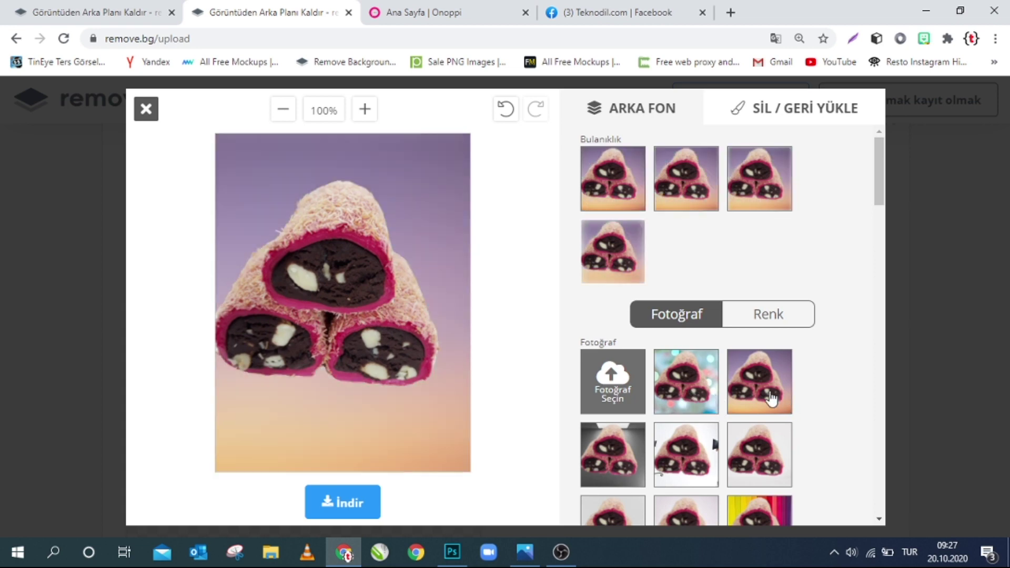
scroll(770, 393, "down", 1)
scroll(770, 392, "down", 2)
left_click(712, 388)
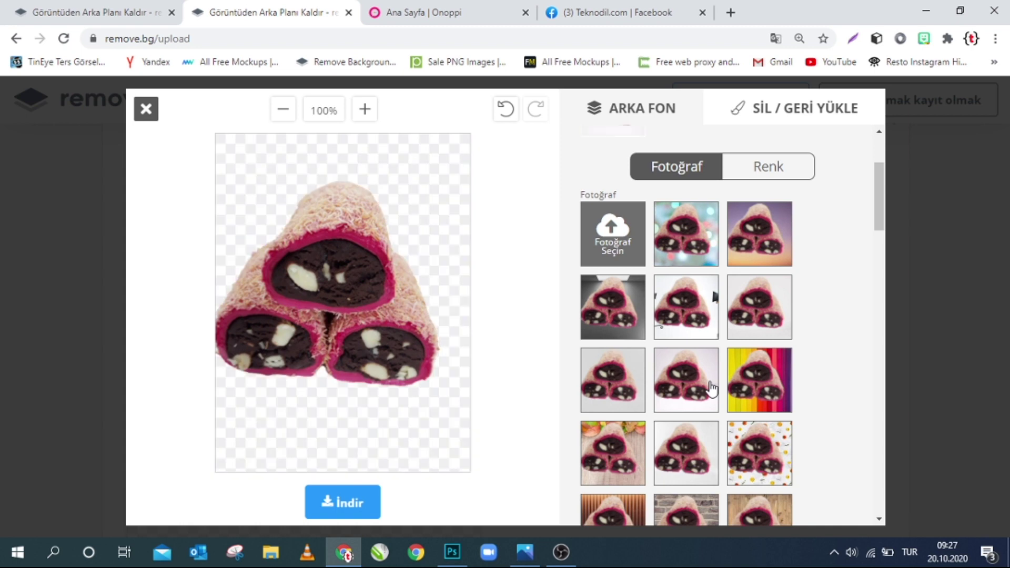
left_click(638, 445)
scroll(636, 458, "down", 1)
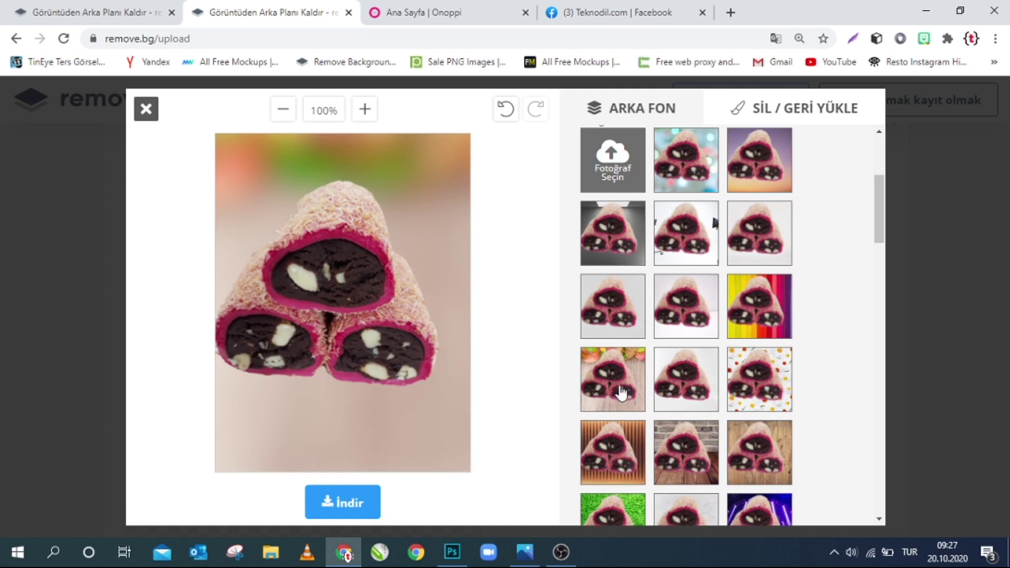
scroll(684, 368, "down", 3)
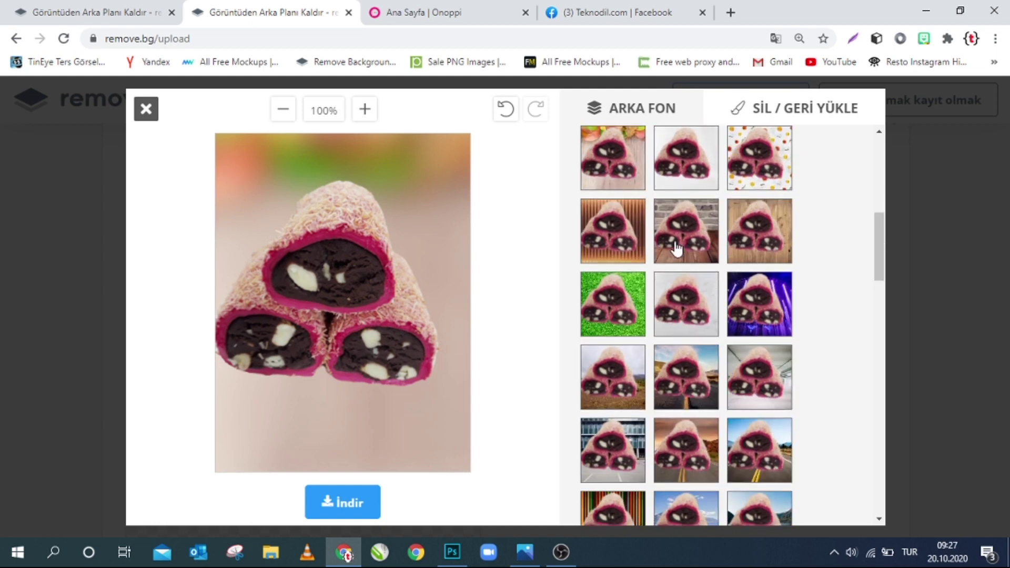
Step: Try the sharp brick wall background, undo it, and close the editor
left_click(677, 248)
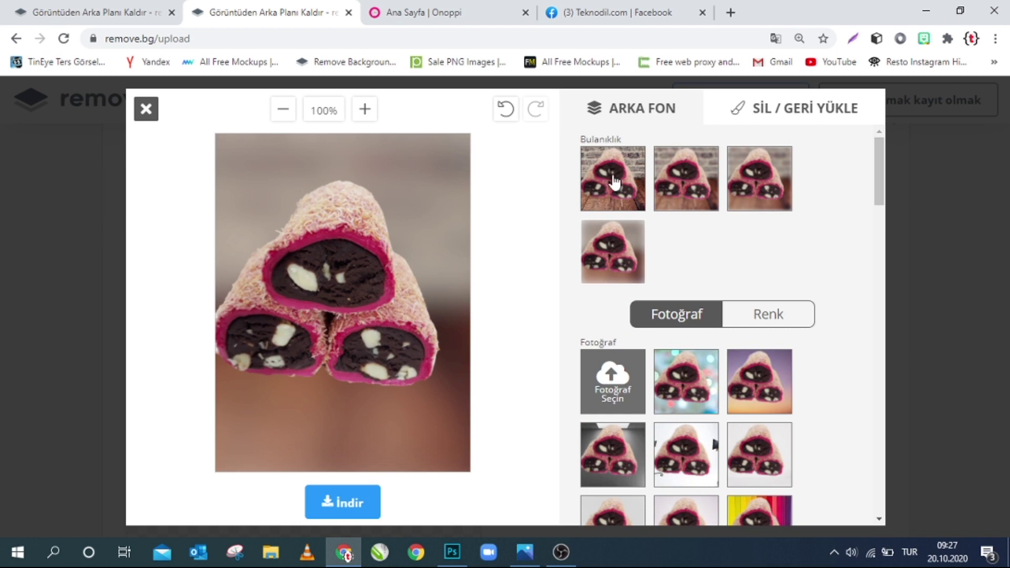
left_click(614, 183)
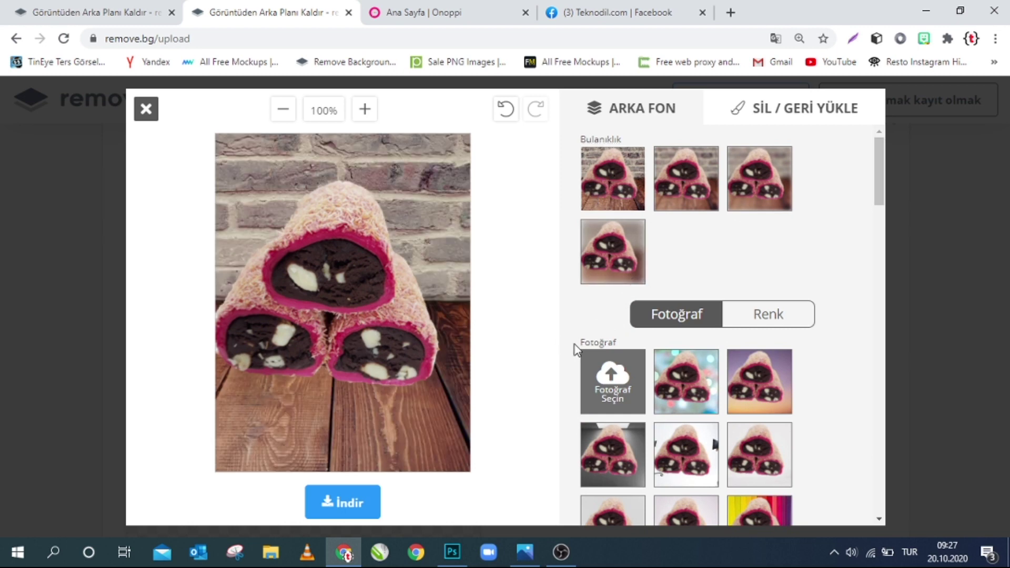
scroll(589, 352, "down", 3)
scroll(593, 356, "down", 8)
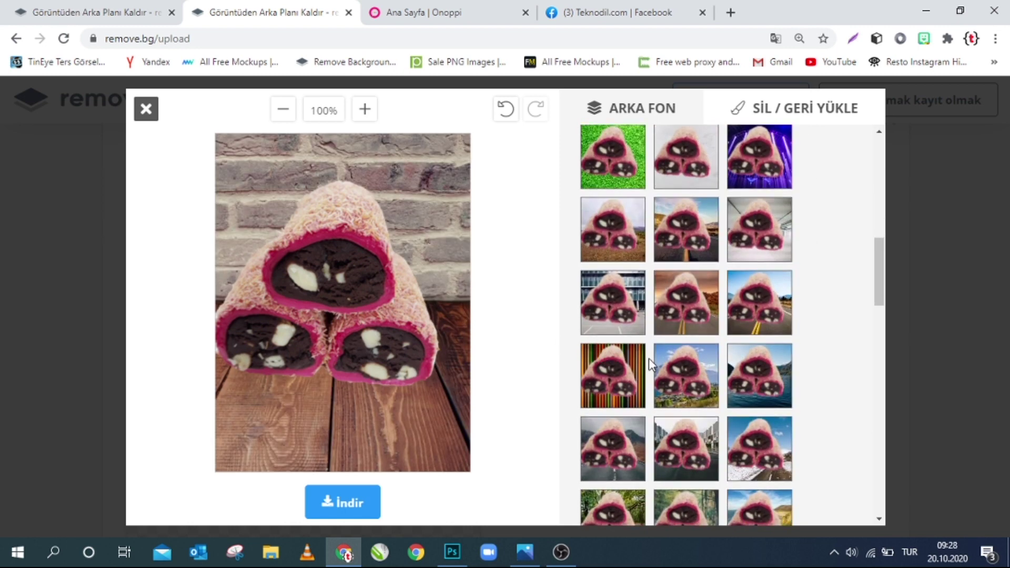
scroll(646, 374, "up", 3)
scroll(647, 316, "up", 4)
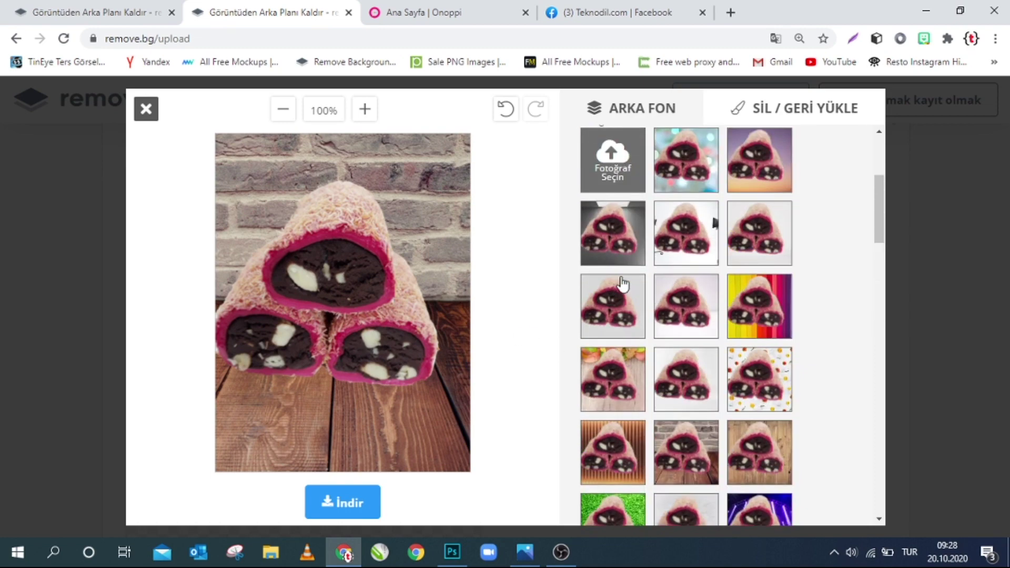
scroll(651, 248, "up", 3)
left_click(504, 110)
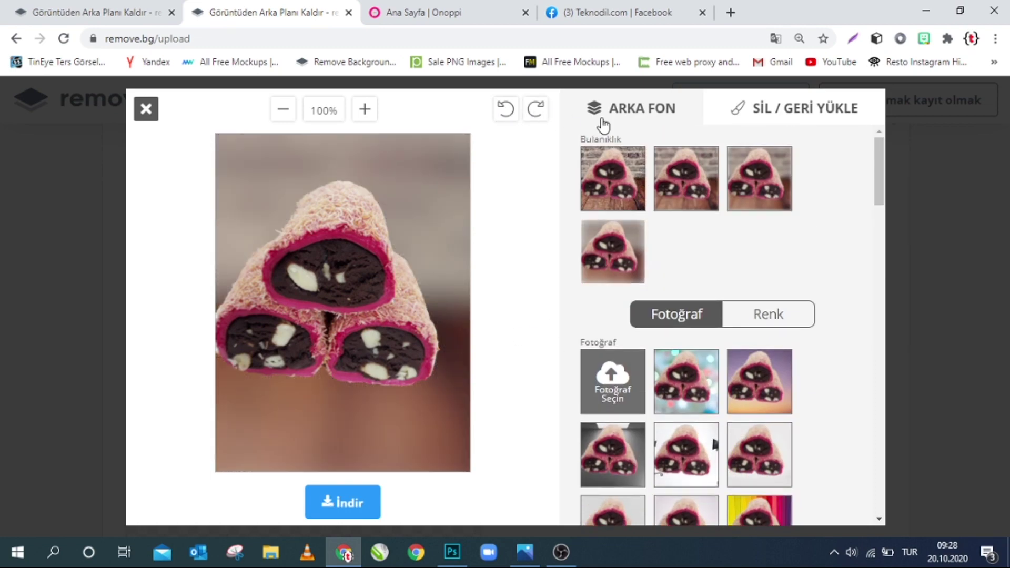
left_click(151, 112)
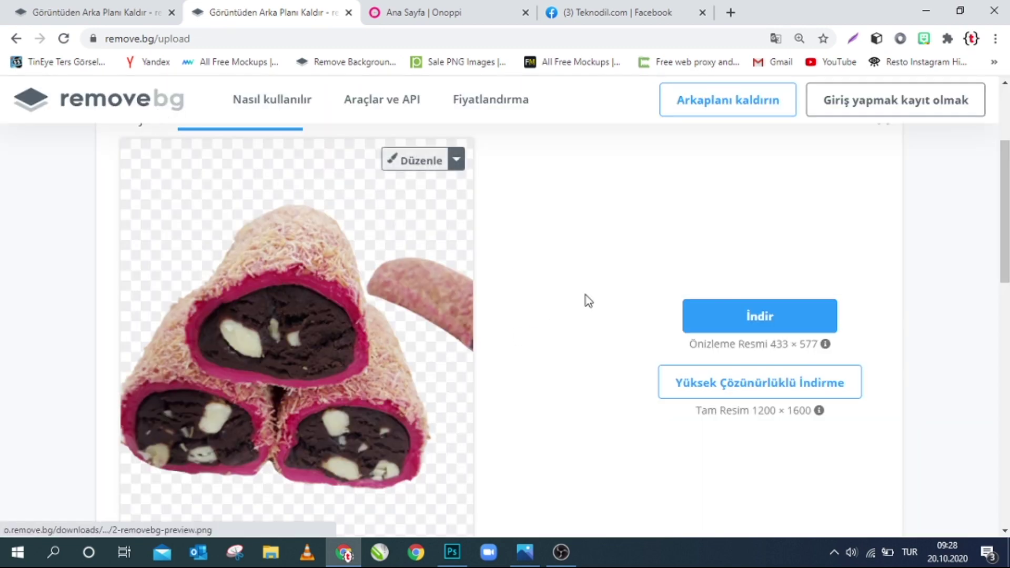
Step: Save the transparent cut-out as PNG 2-removebg-preview into Desktop > Teknodil
left_click(756, 322)
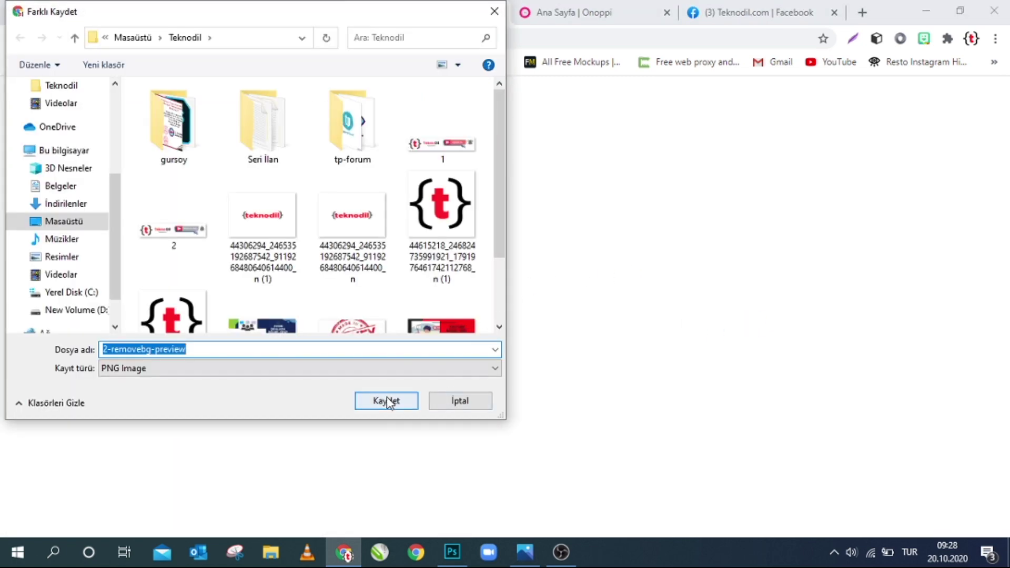
left_click(386, 397)
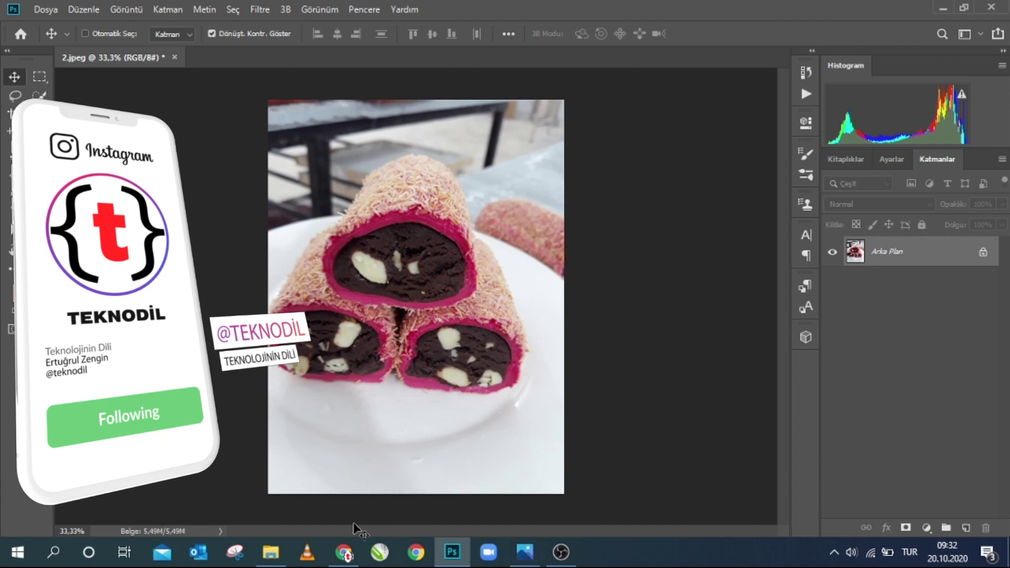
Step: Place 2-removebg-preview (1) onto the 2.jpeg canvas, scaled to 278.42% over the rolls
left_click(270, 552)
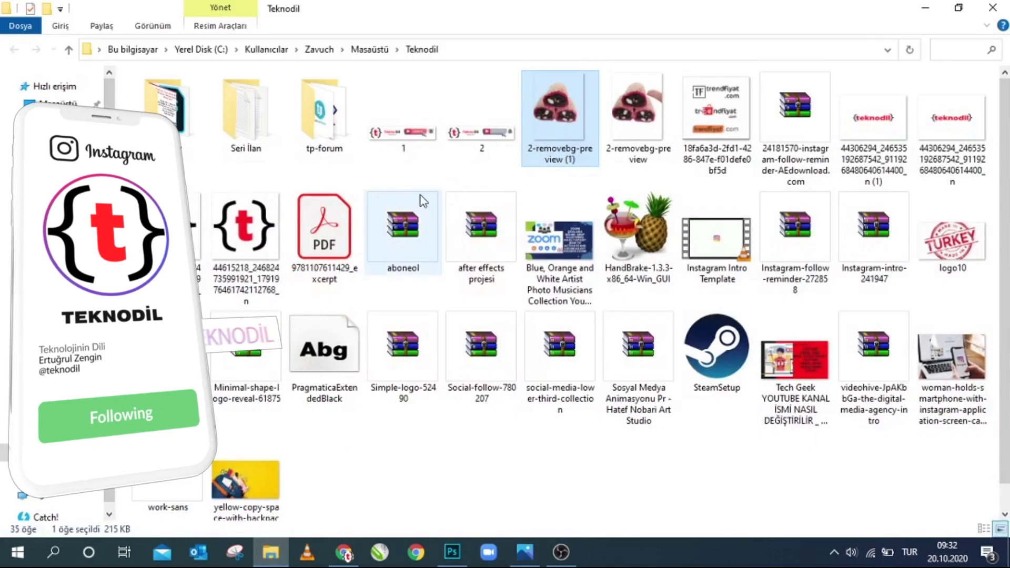
left_click_drag(552, 113, 466, 559)
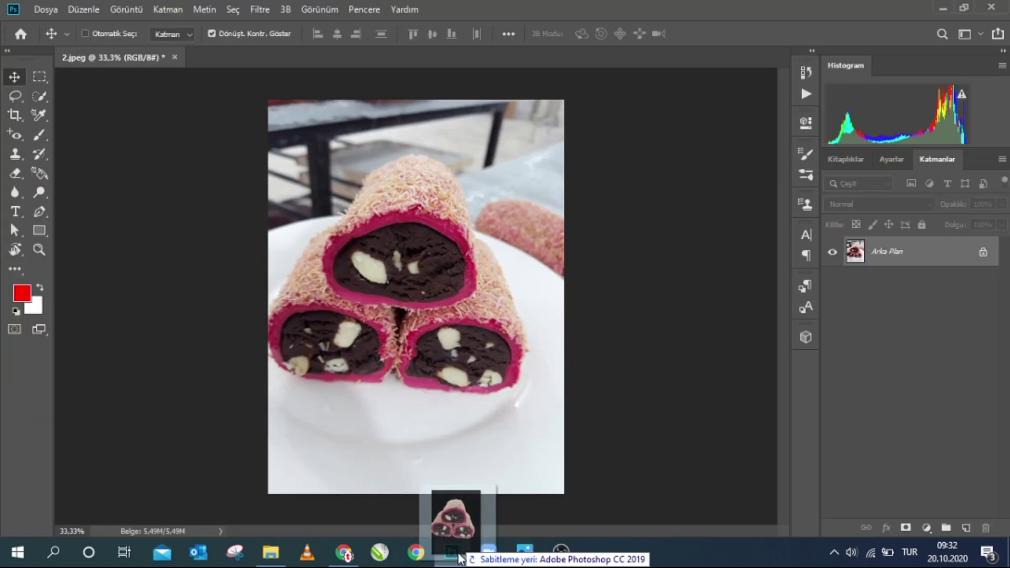
left_click_drag(466, 559, 412, 337)
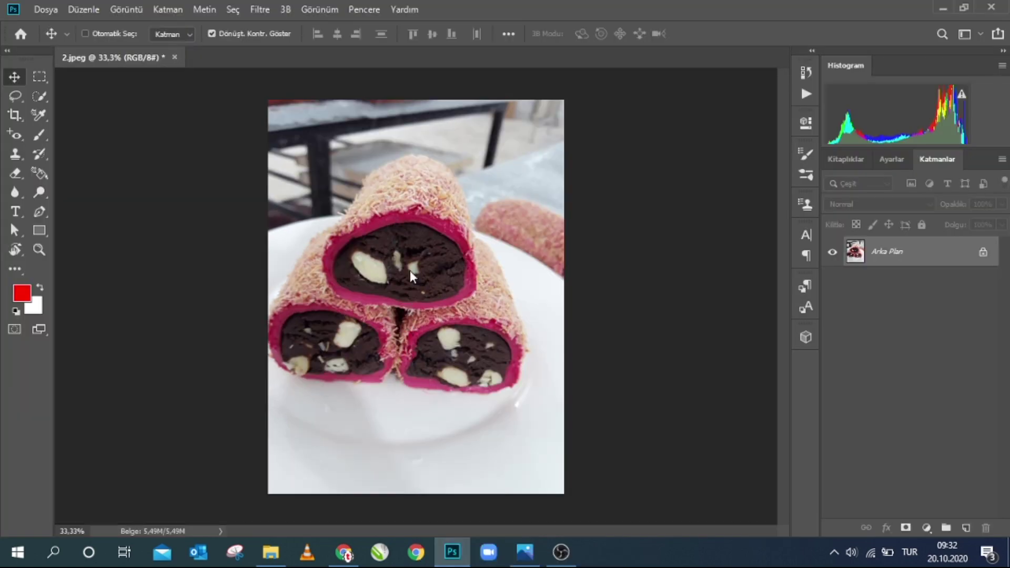
left_click_drag(470, 367, 564, 492)
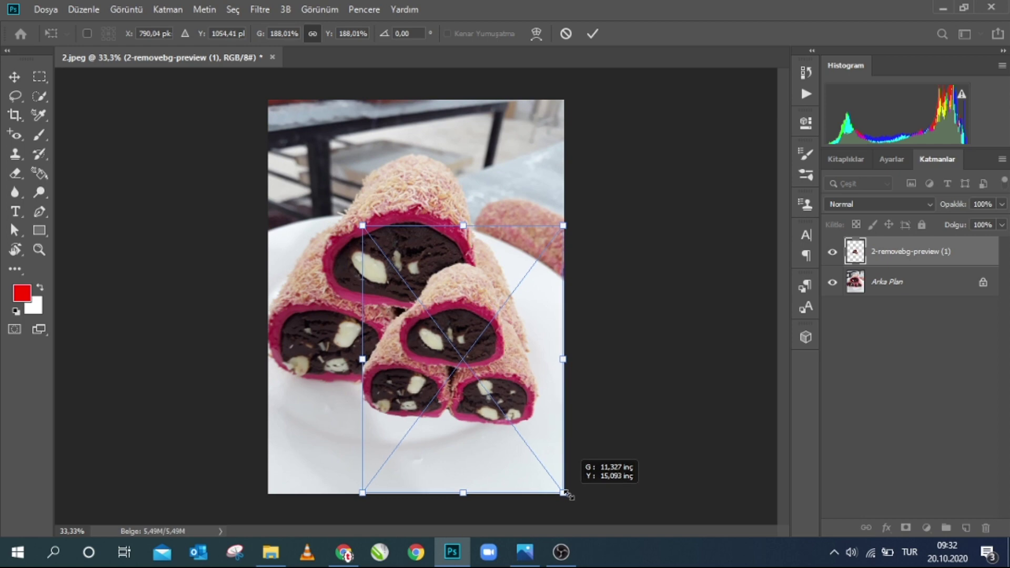
left_click_drag(564, 492, 565, 493)
left_click_drag(362, 226, 279, 89)
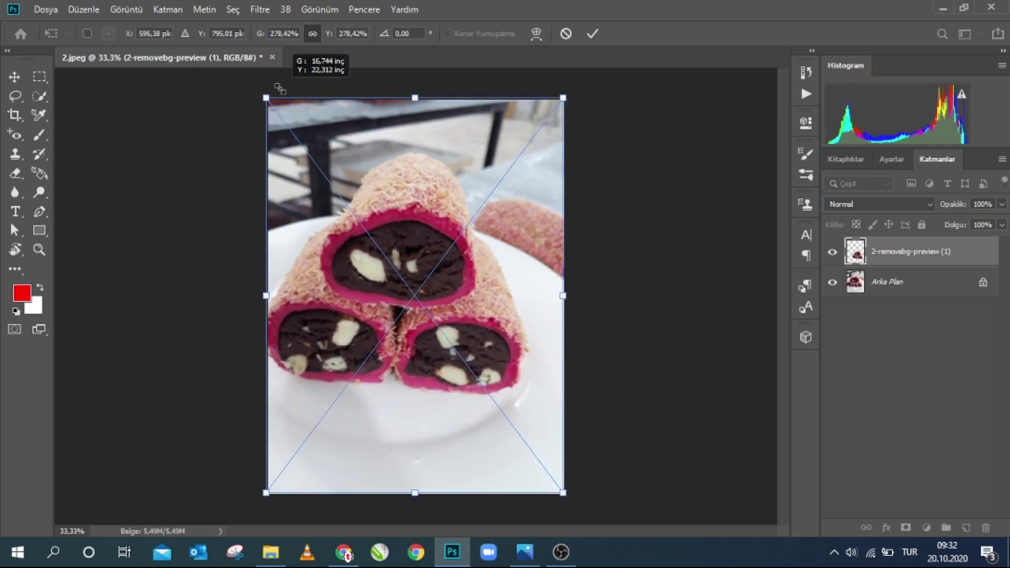
left_click_drag(386, 272, 386, 271)
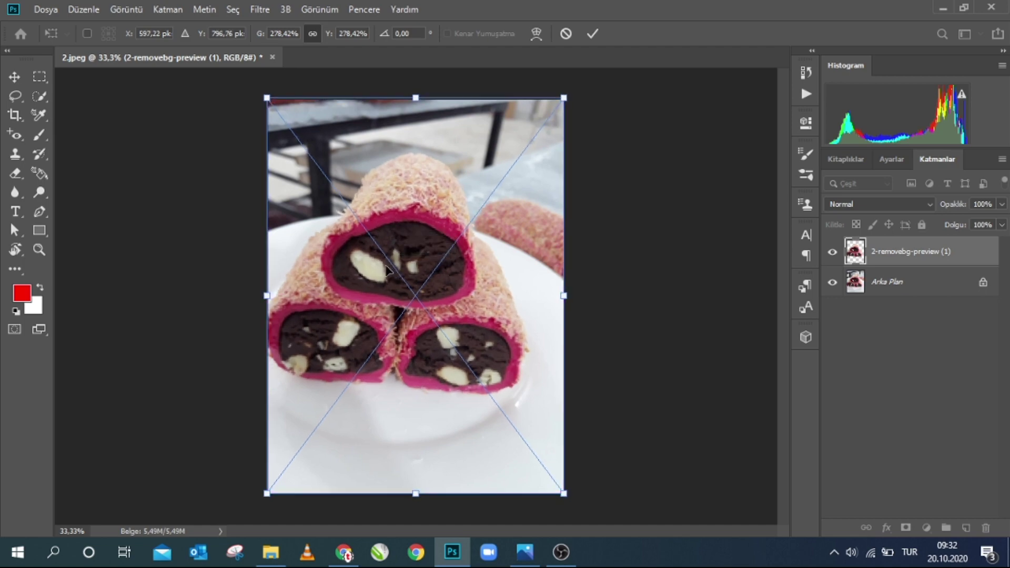
key("Return")
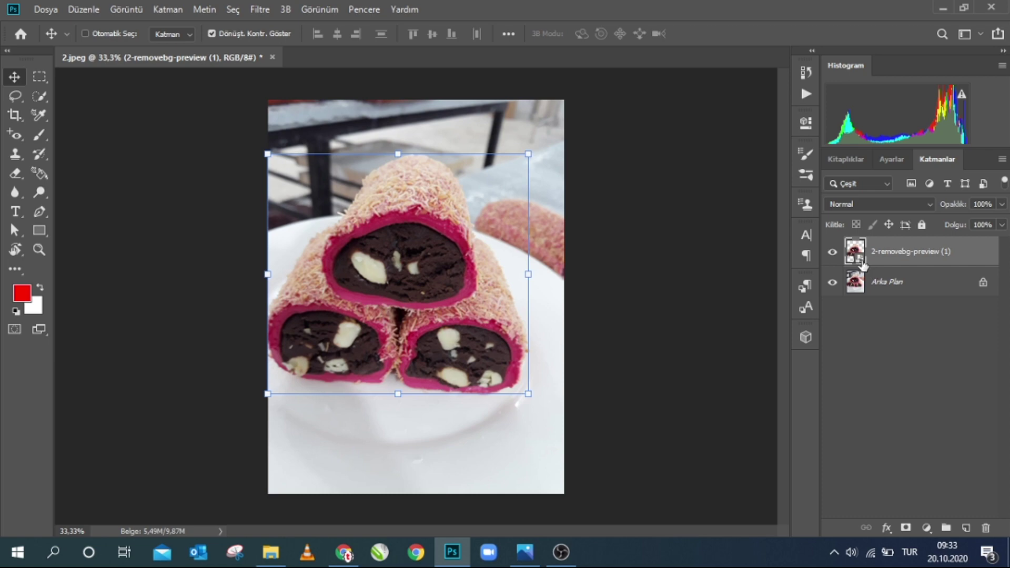
Step: Load the cut-out's outline and copy the rolls from Arka Plan onto new layer Katman 1
key("ctrl")
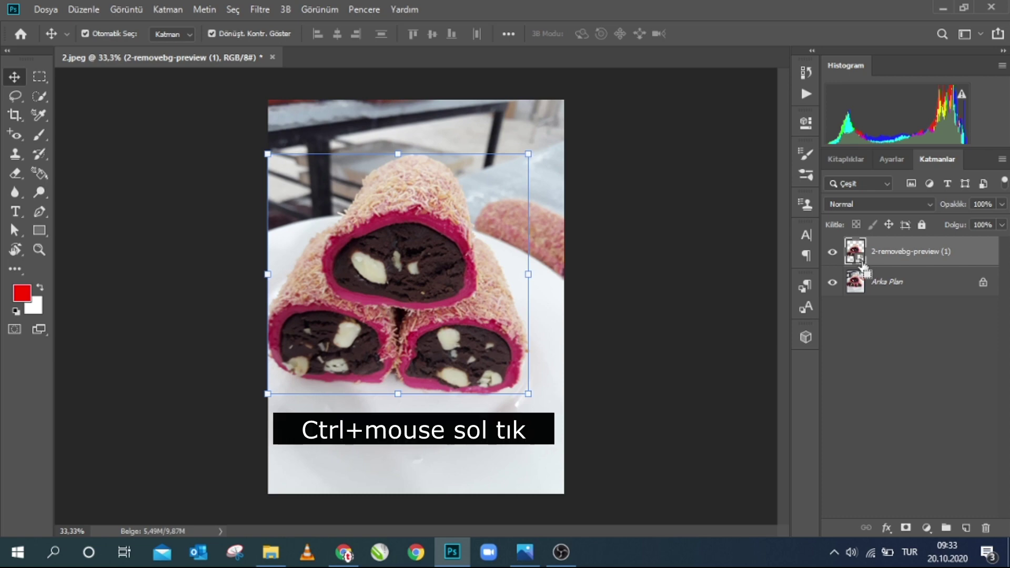
left_click(855, 252, "ctrl")
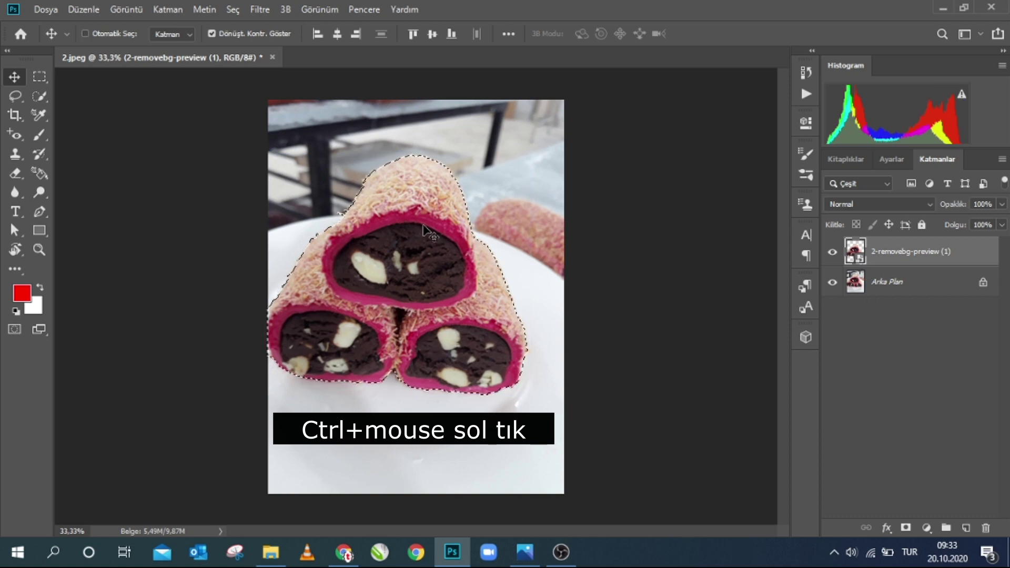
left_click(867, 286)
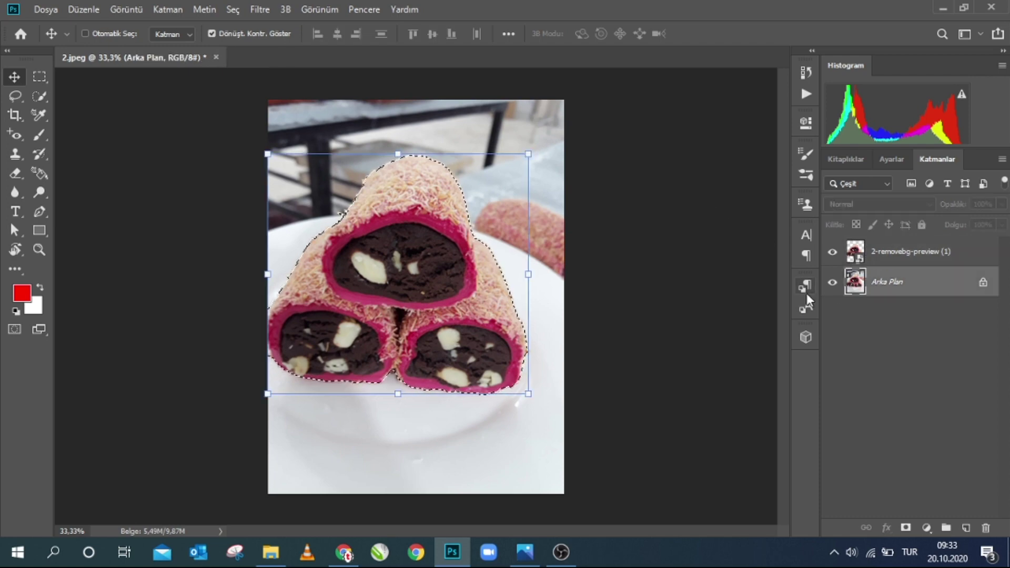
key("j")
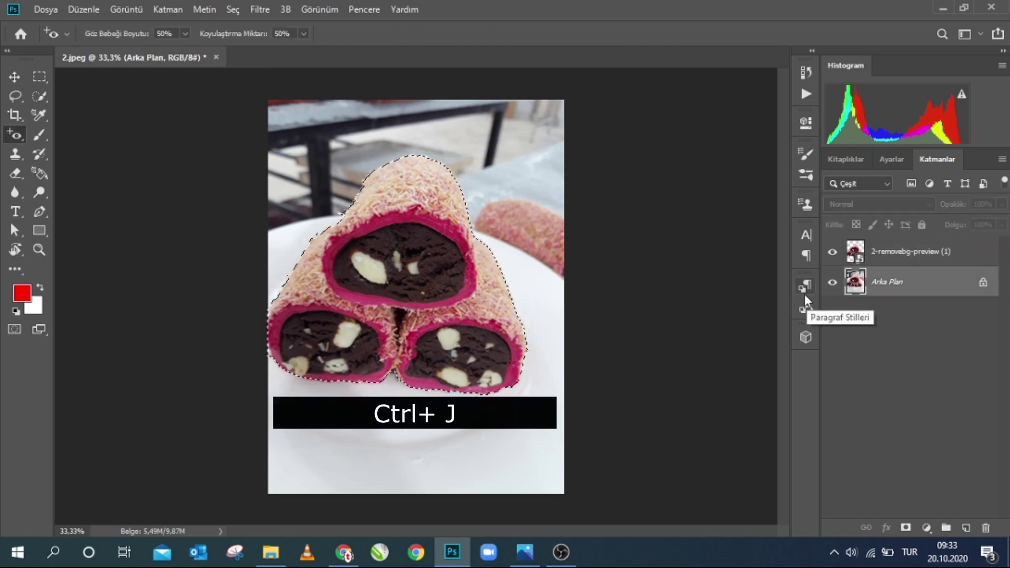
key("ctrl+j")
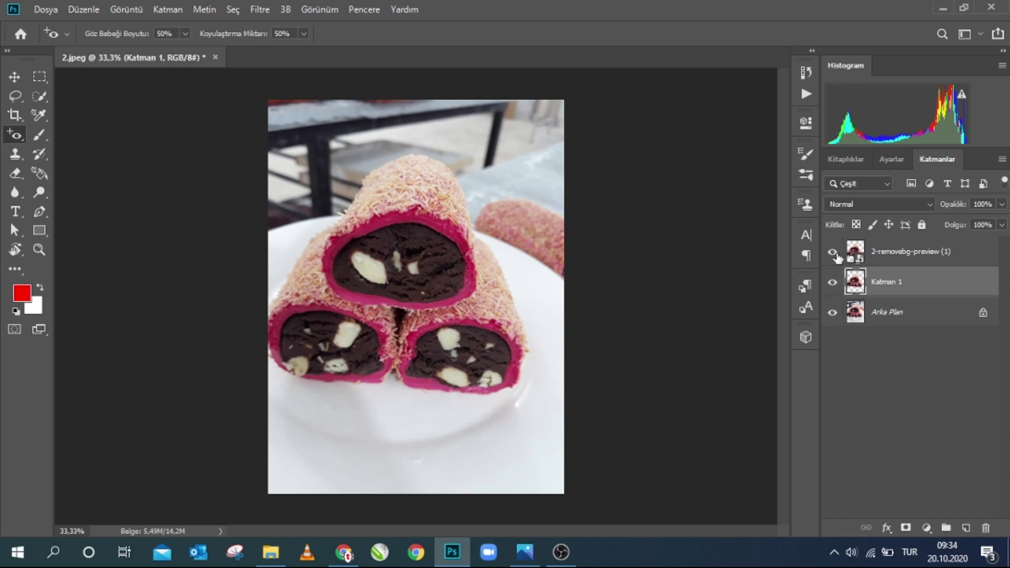
Step: Hide Arka Plan and the cut-out layer to check Katman 1 alone
left_click(832, 312)
left_click(833, 253)
left_click(833, 254)
left_click(832, 254)
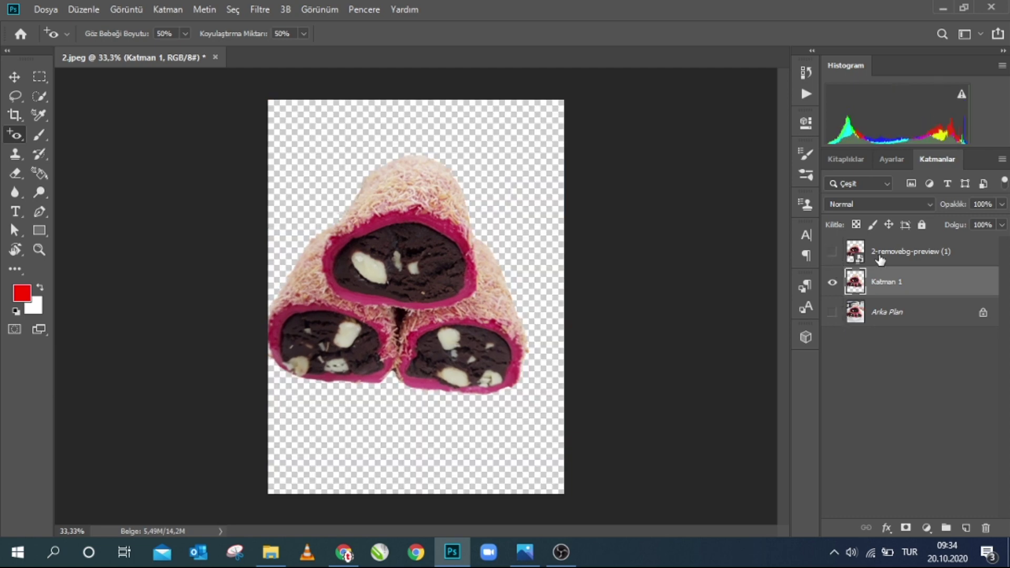
Step: Delete the 2-removebg-preview (1) and Arka Plan layers, then nudge Katman 1 slightly right
left_click(880, 259)
key("Delete")
left_click(876, 286)
key("Delete")
key("v")
mouse_move(437, 281)
left_mouse_down()
mouse_move(441, 292)
mouse_move(441, 274)
left_mouse_up()
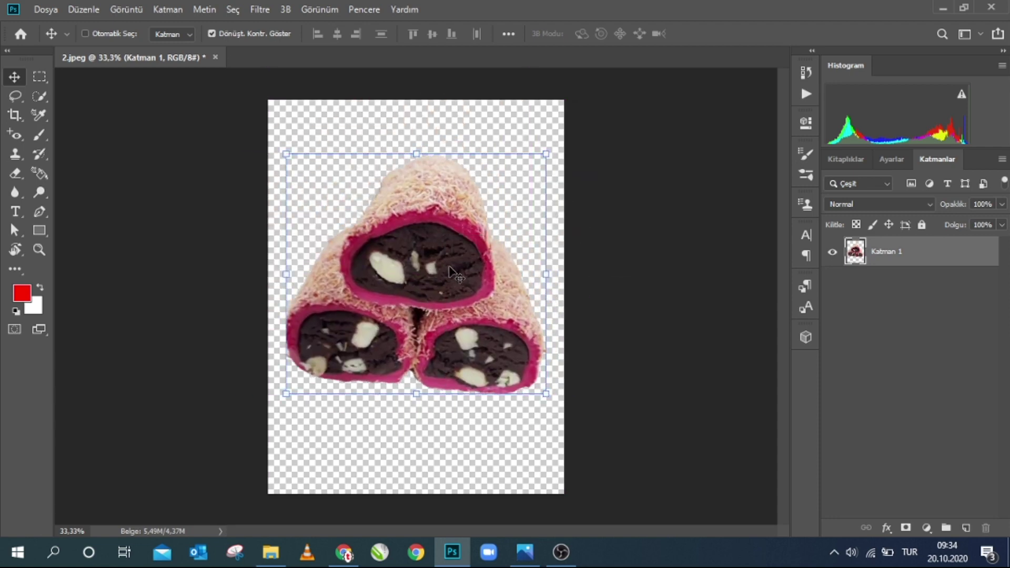